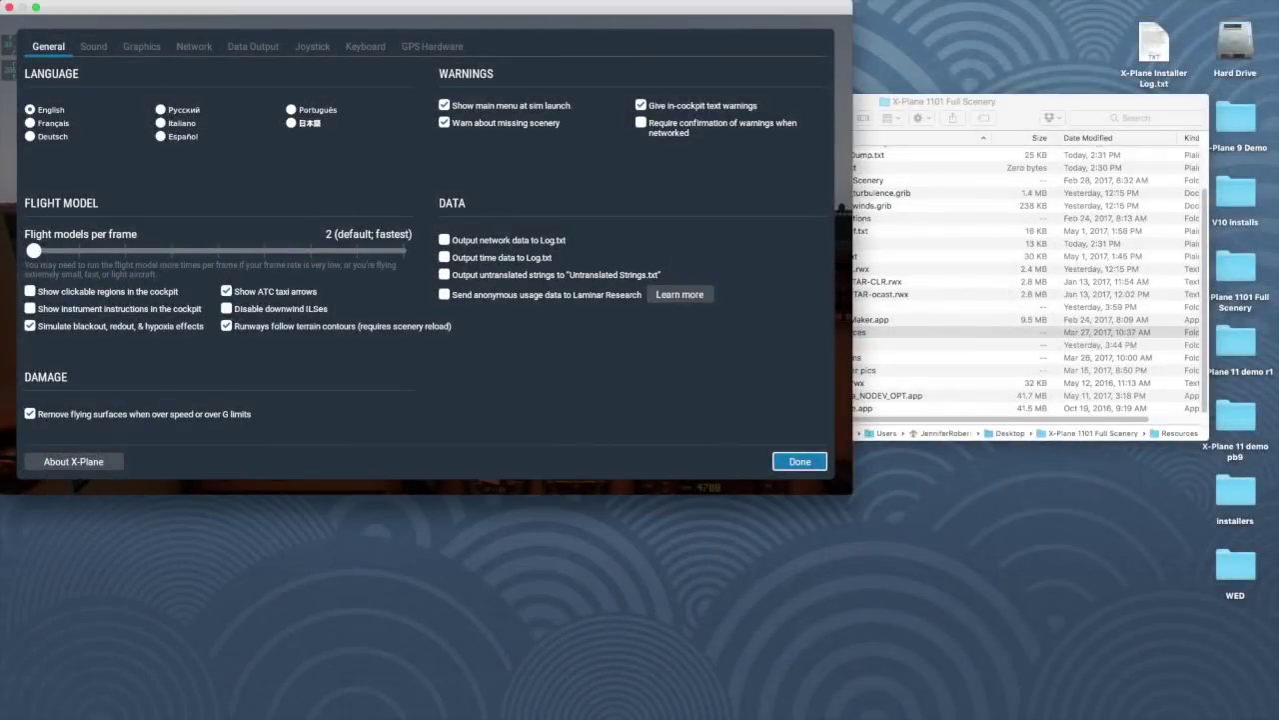
Open the graphics settings and try Instructor Operating Station and 2-D Panel Only on the main monitor, returning it to Windowed Simulator
{"action": "left_click", "coordinate": [145, 48]}
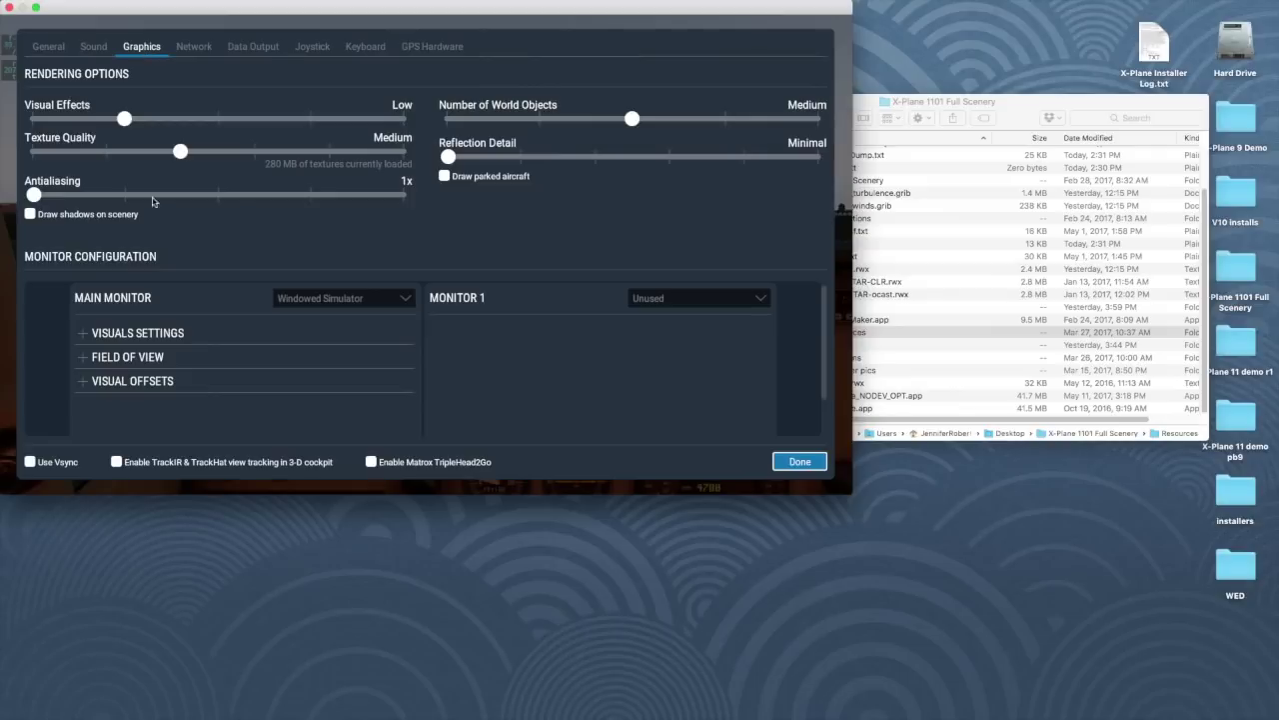
{"action": "left_click", "coordinate": [307, 300]}
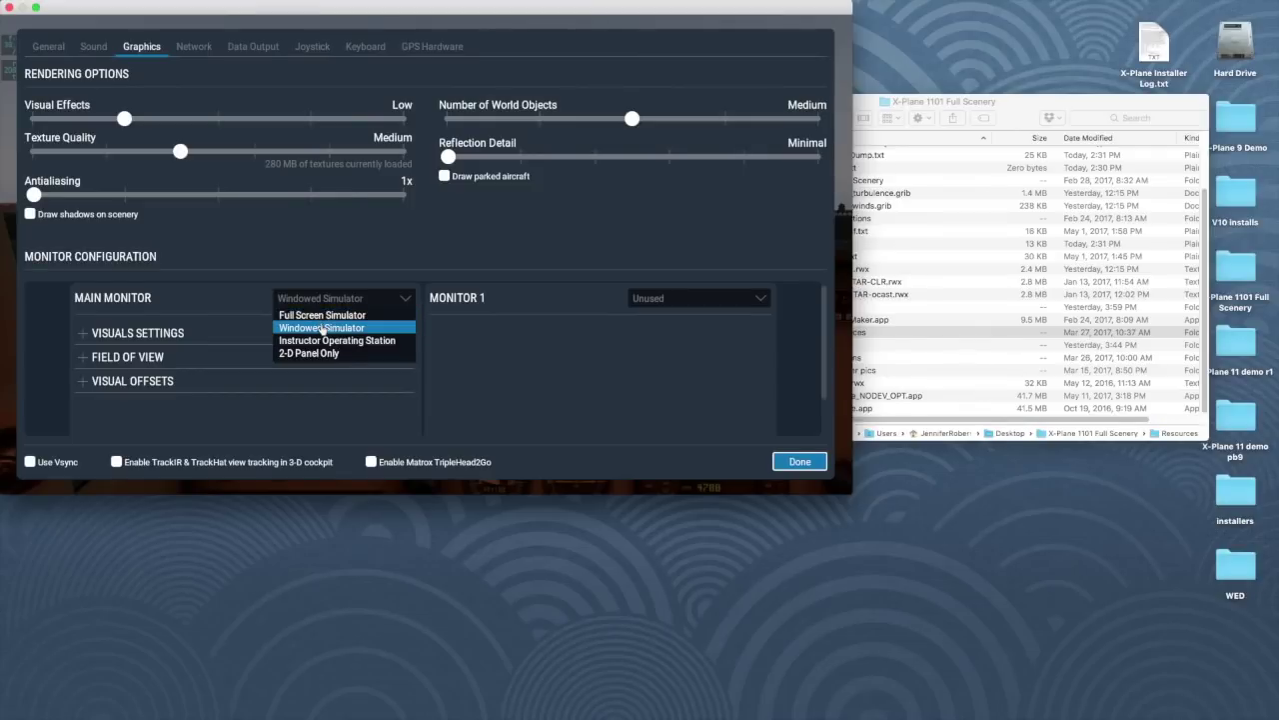
{"action": "left_click", "coordinate": [325, 340]}
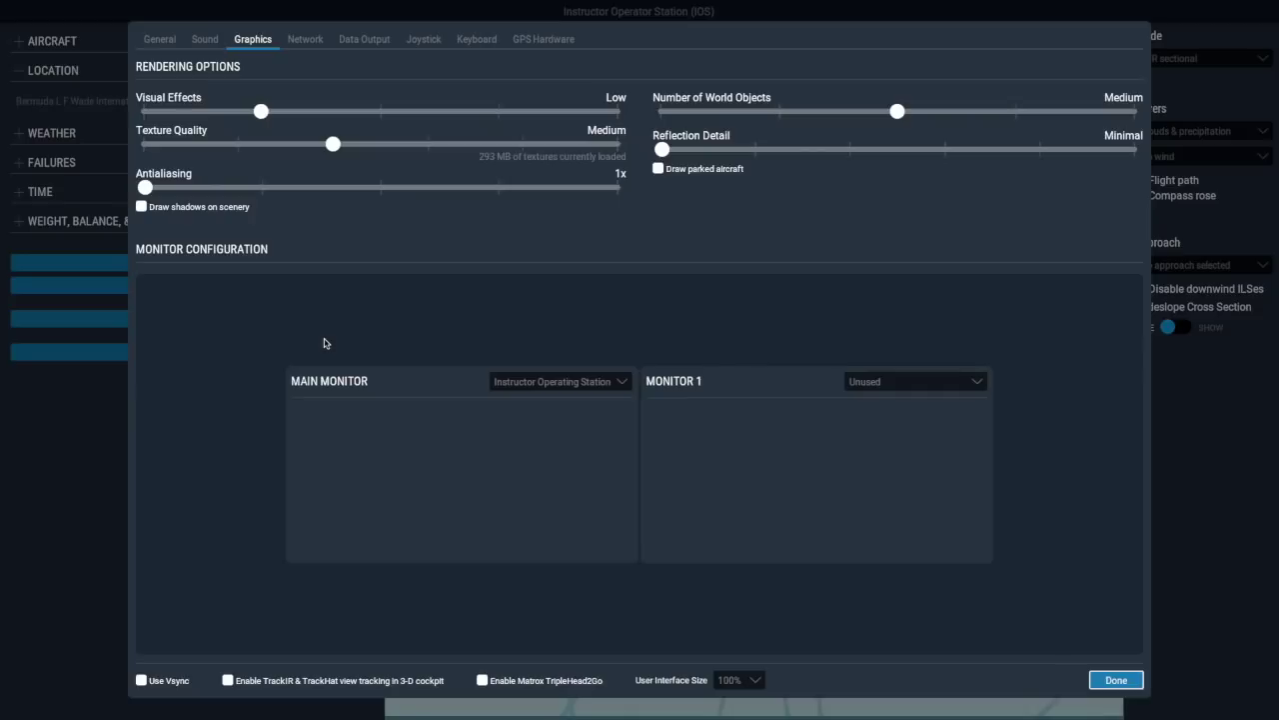
{"action": "left_click", "coordinate": [528, 387]}
{"action": "left_click", "coordinate": [536, 437]}
{"action": "left_click", "coordinate": [541, 388]}
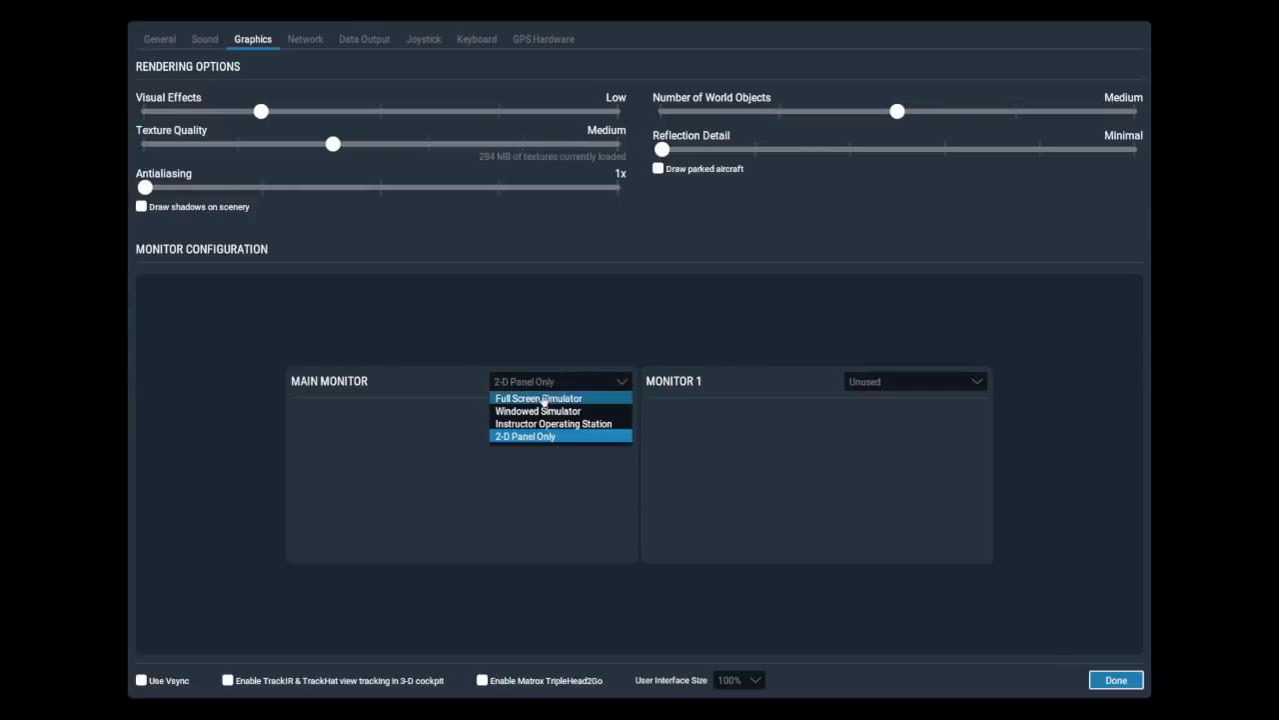
{"action": "left_click", "coordinate": [539, 411]}
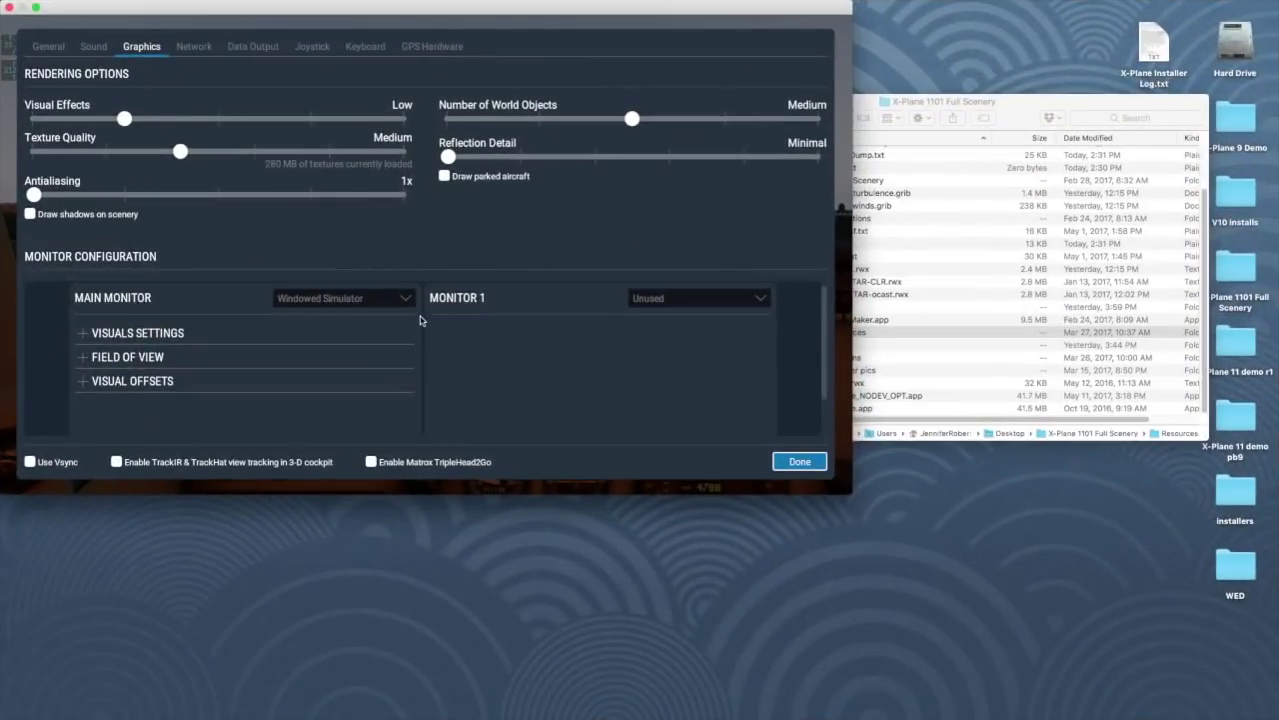
Set the main monitor to Full Screen Simulator, trying a Custom resolution before restoring Default Monitor Settings
{"action": "left_click", "coordinate": [368, 298]}
{"action": "left_click", "coordinate": [345, 314]}
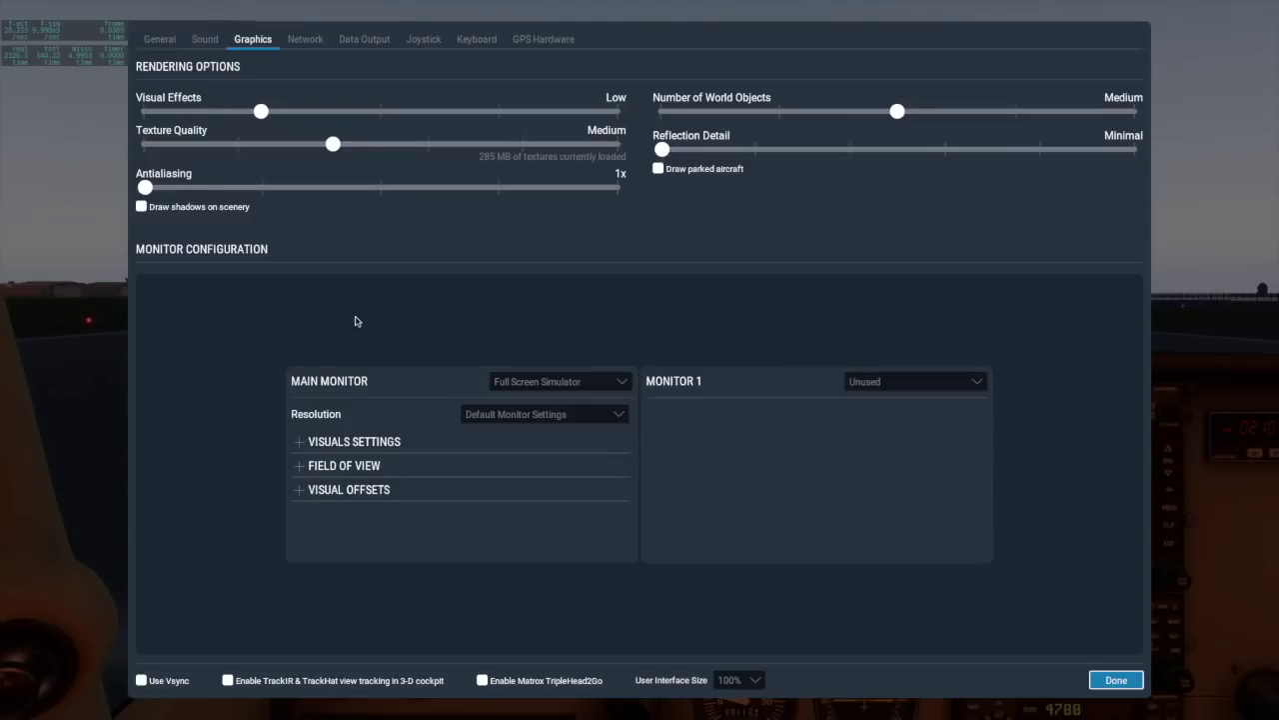
{"action": "left_click", "coordinate": [545, 418]}
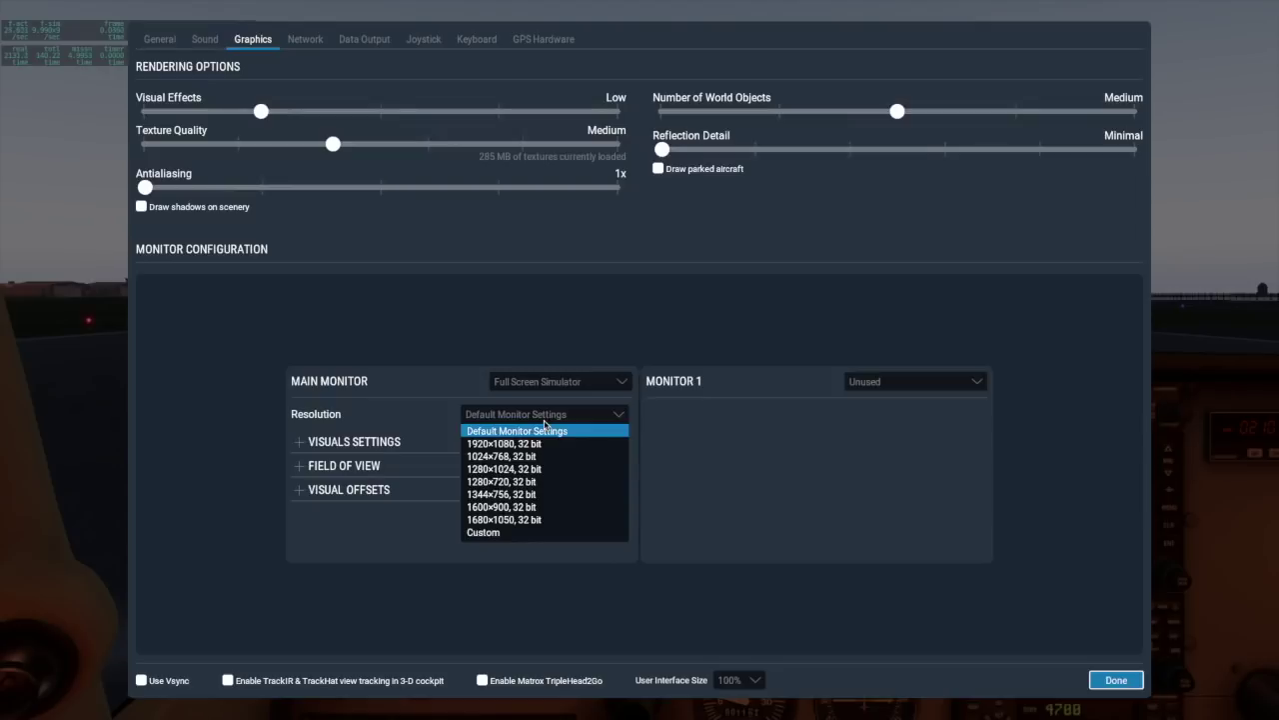
{"action": "left_click", "coordinate": [490, 533]}
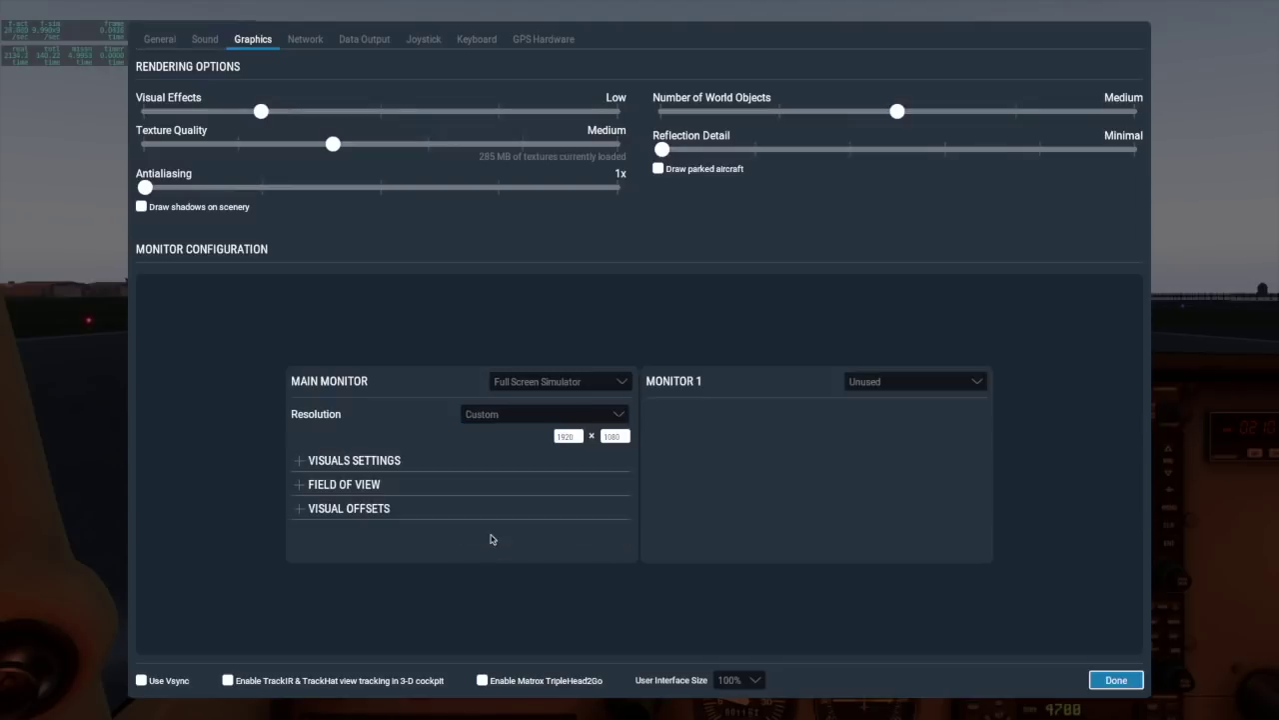
{"action": "double_click", "coordinate": [572, 437]}
{"action": "left_click", "coordinate": [486, 416]}
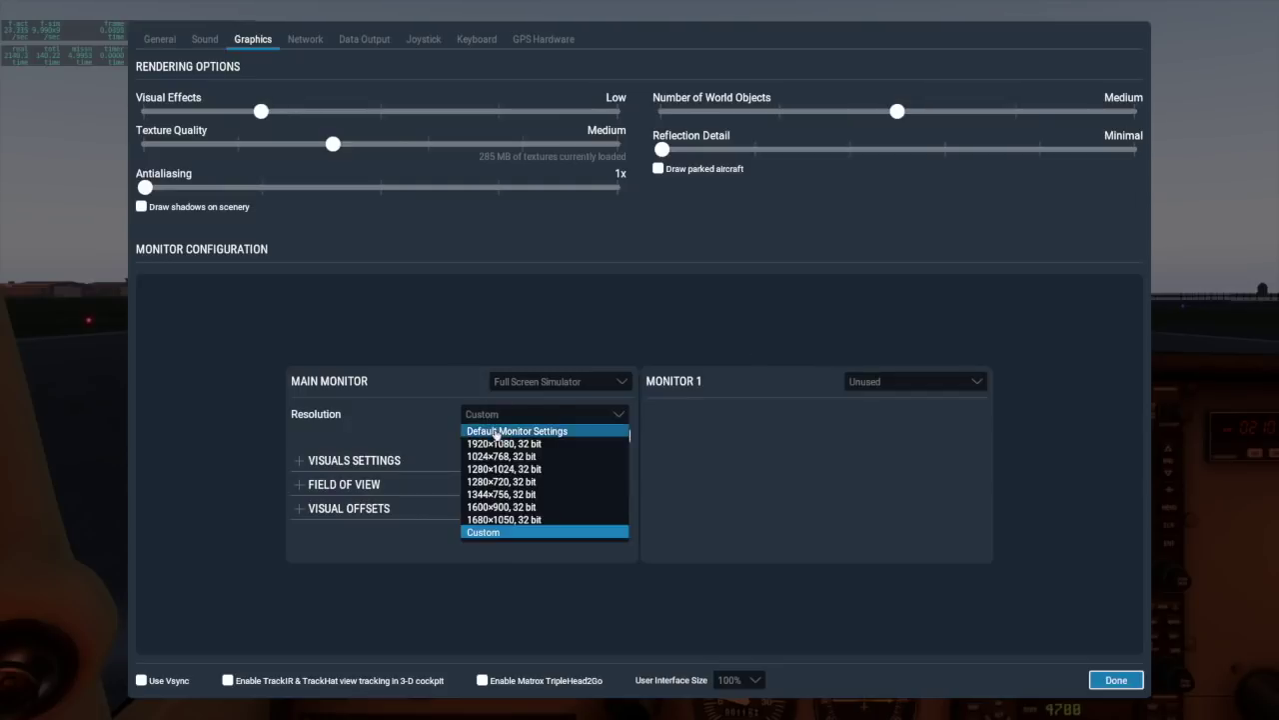
{"action": "left_click", "coordinate": [497, 432]}
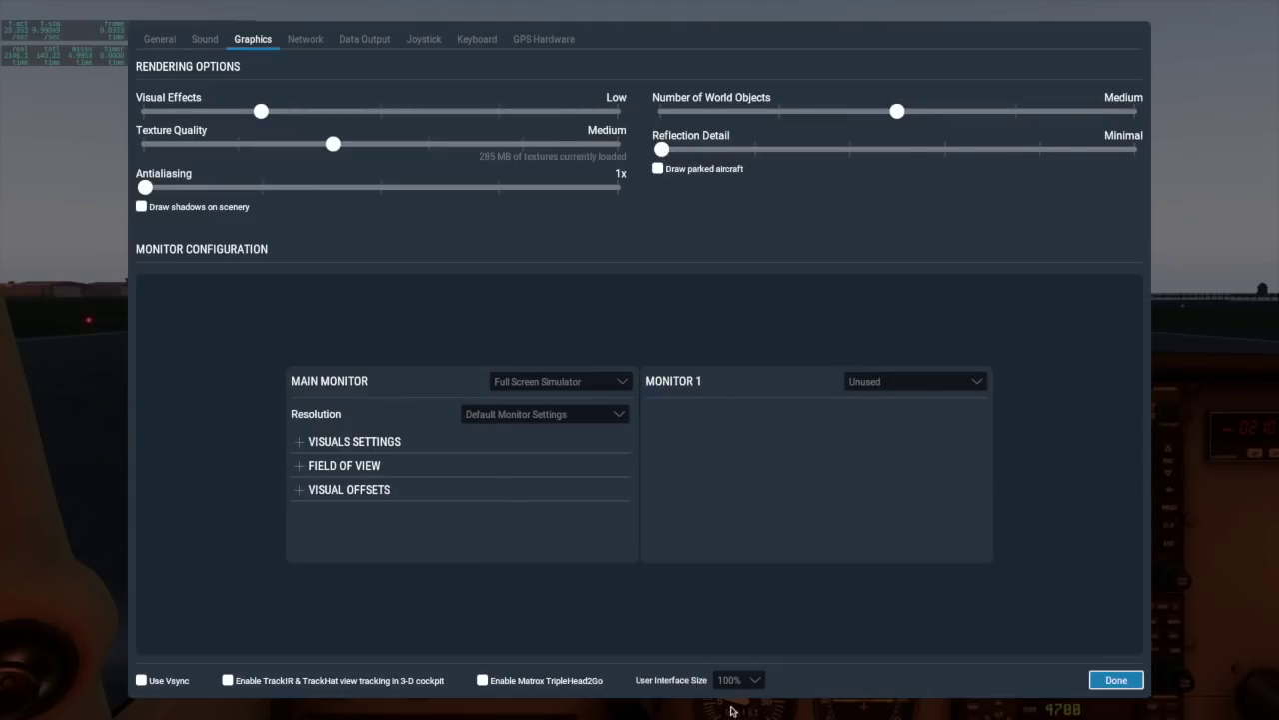
Try the user interface size at 150% and set it back to 100%
{"action": "left_click", "coordinate": [758, 683]}
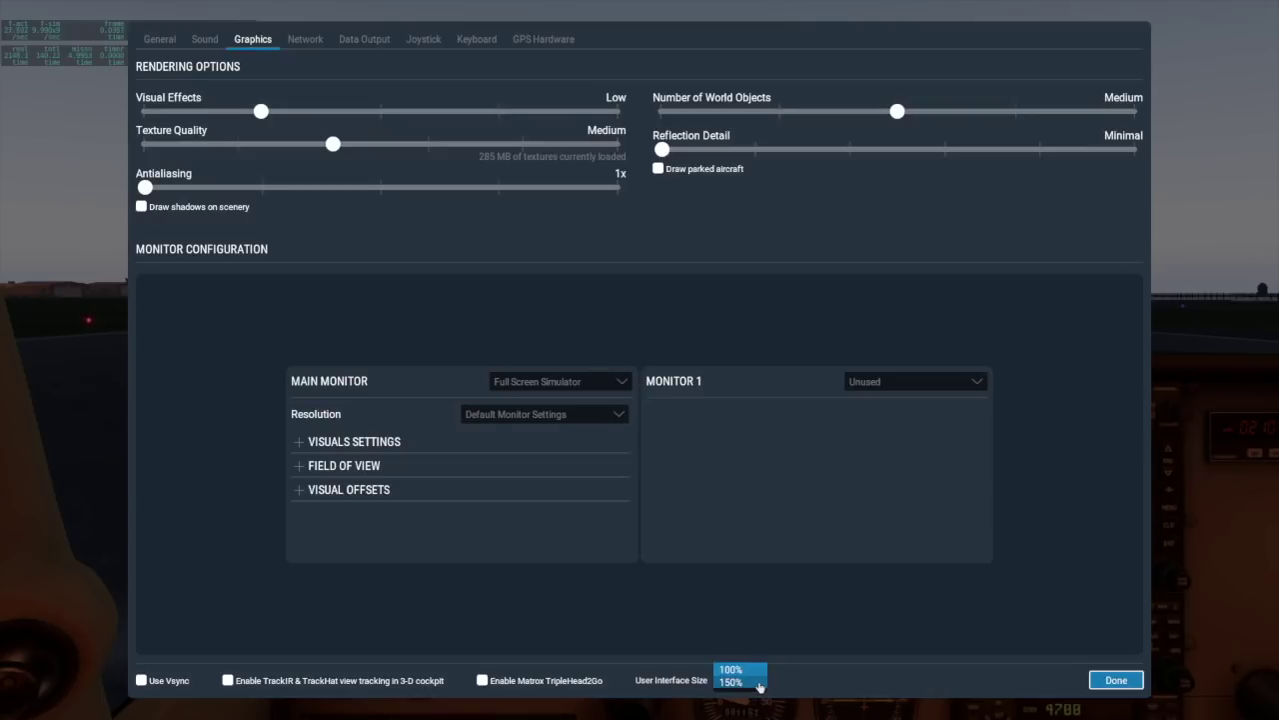
{"action": "left_click", "coordinate": [760, 683]}
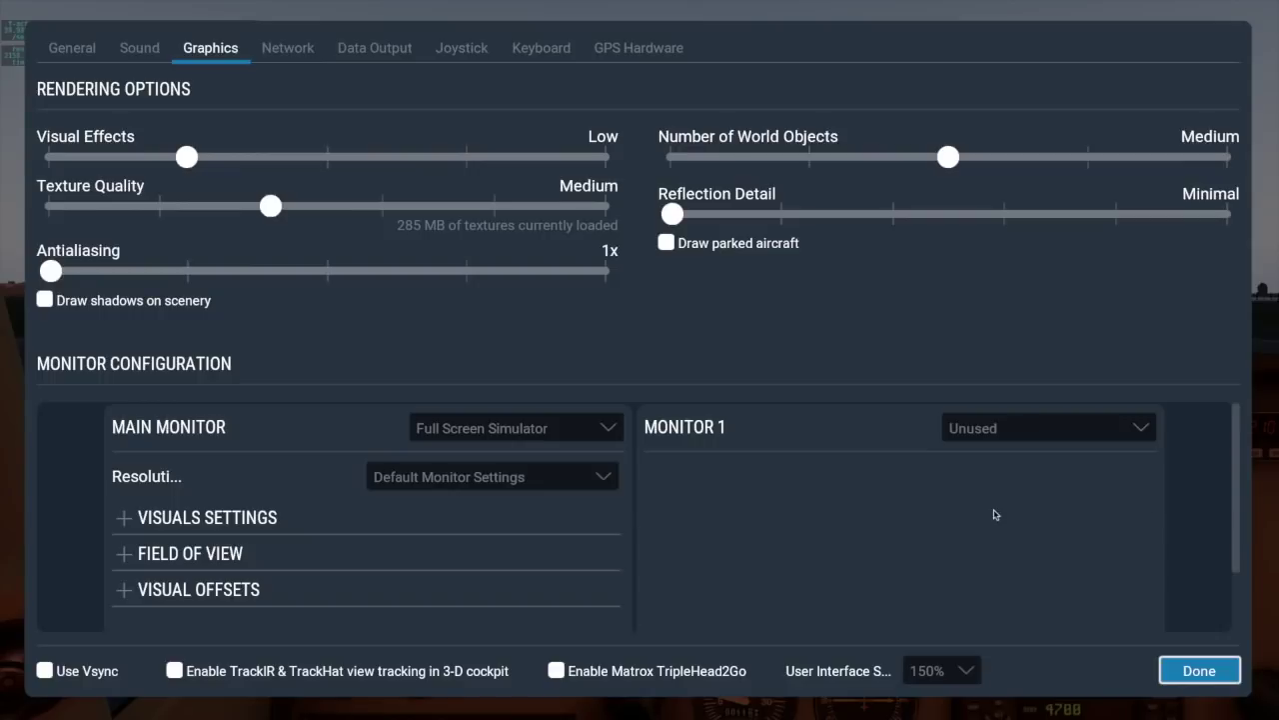
{"action": "left_click", "coordinate": [965, 671]}
{"action": "left_click", "coordinate": [959, 648]}
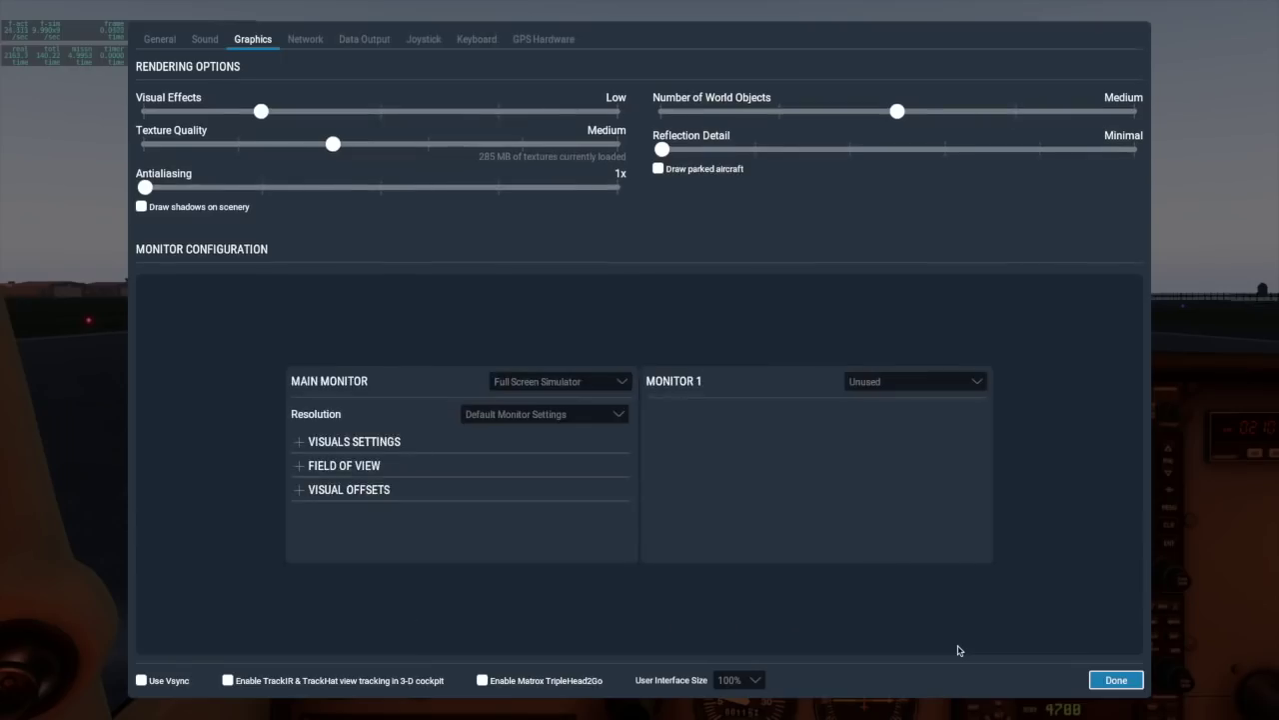
Examine the default view choices in the main monitor's visuals settings
{"action": "left_click", "coordinate": [323, 442]}
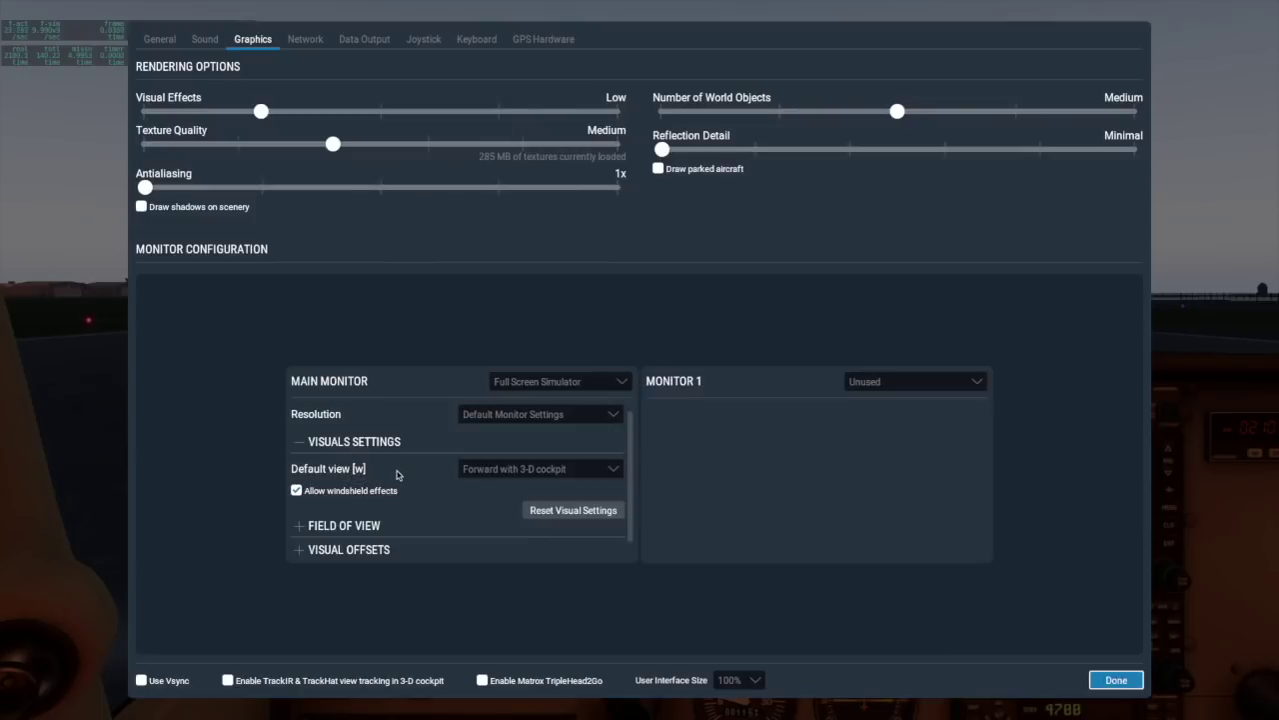
{"action": "left_click", "coordinate": [547, 472]}
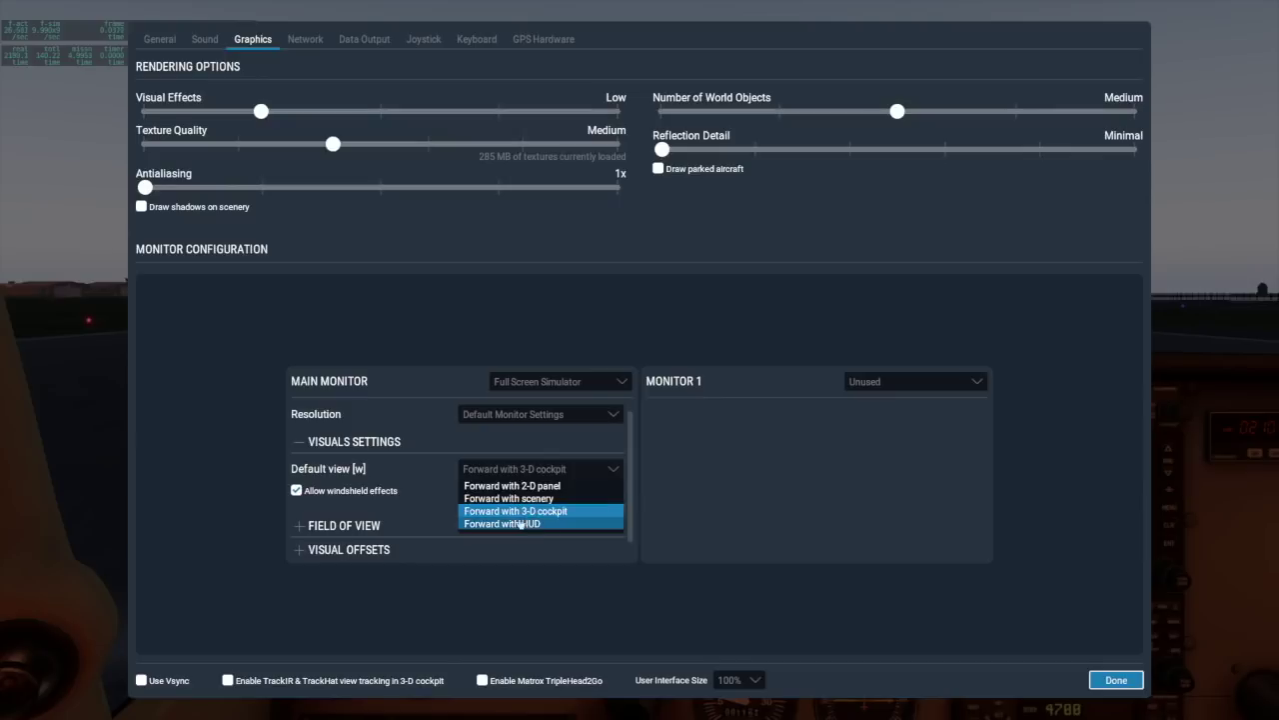
{"action": "left_click", "coordinate": [490, 466]}
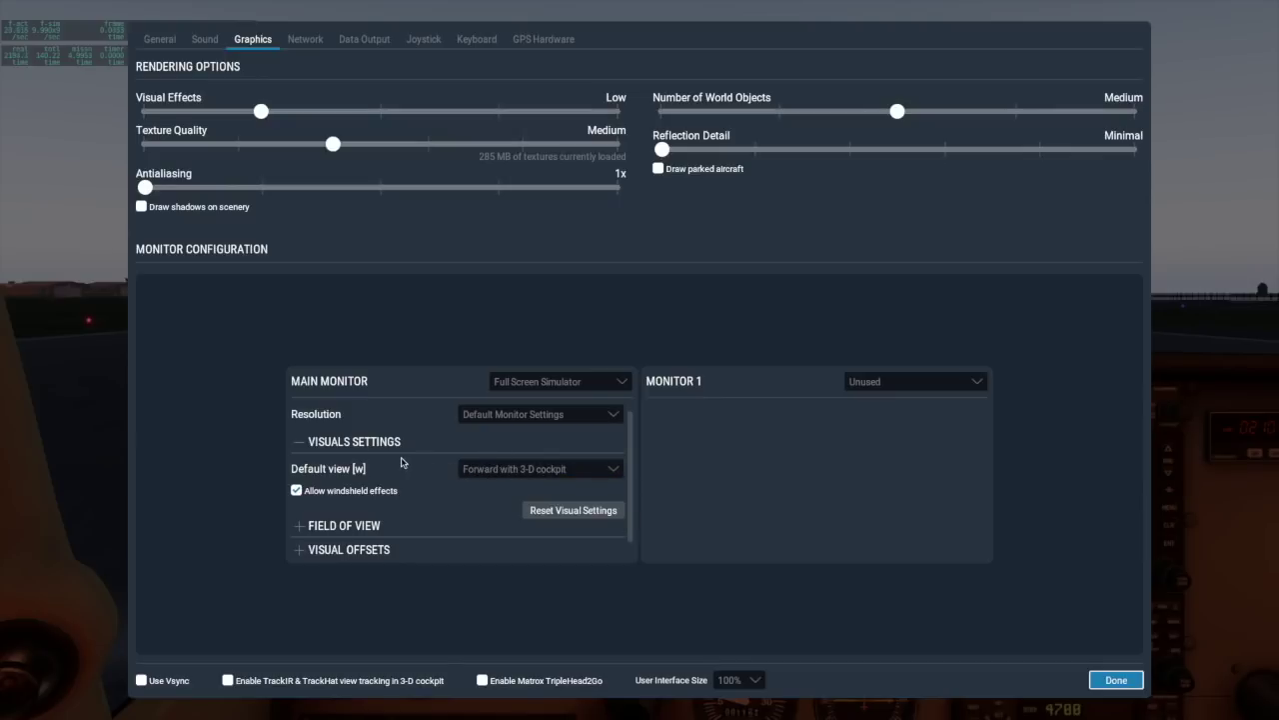
{"action": "left_click", "coordinate": [326, 443]}
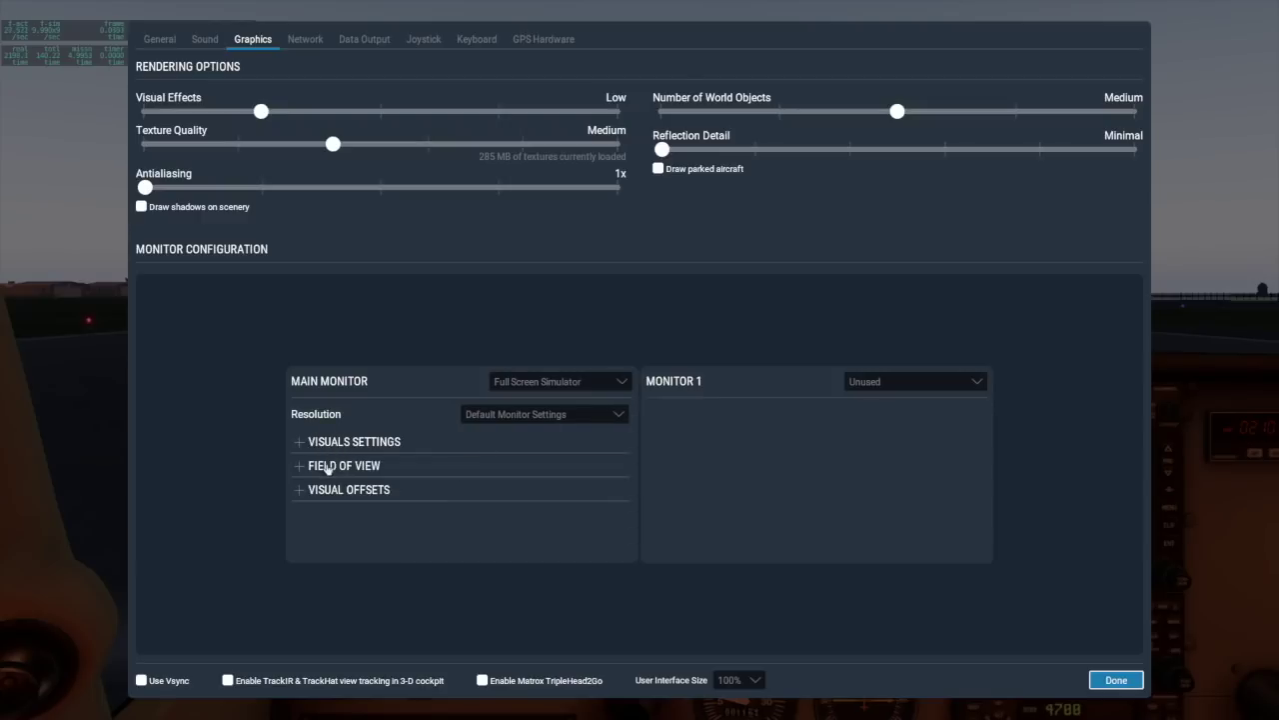
Reset the main monitor's field of view, set the lateral field of view to 80 degrees and apply the settings
{"action": "left_click", "coordinate": [328, 467]}
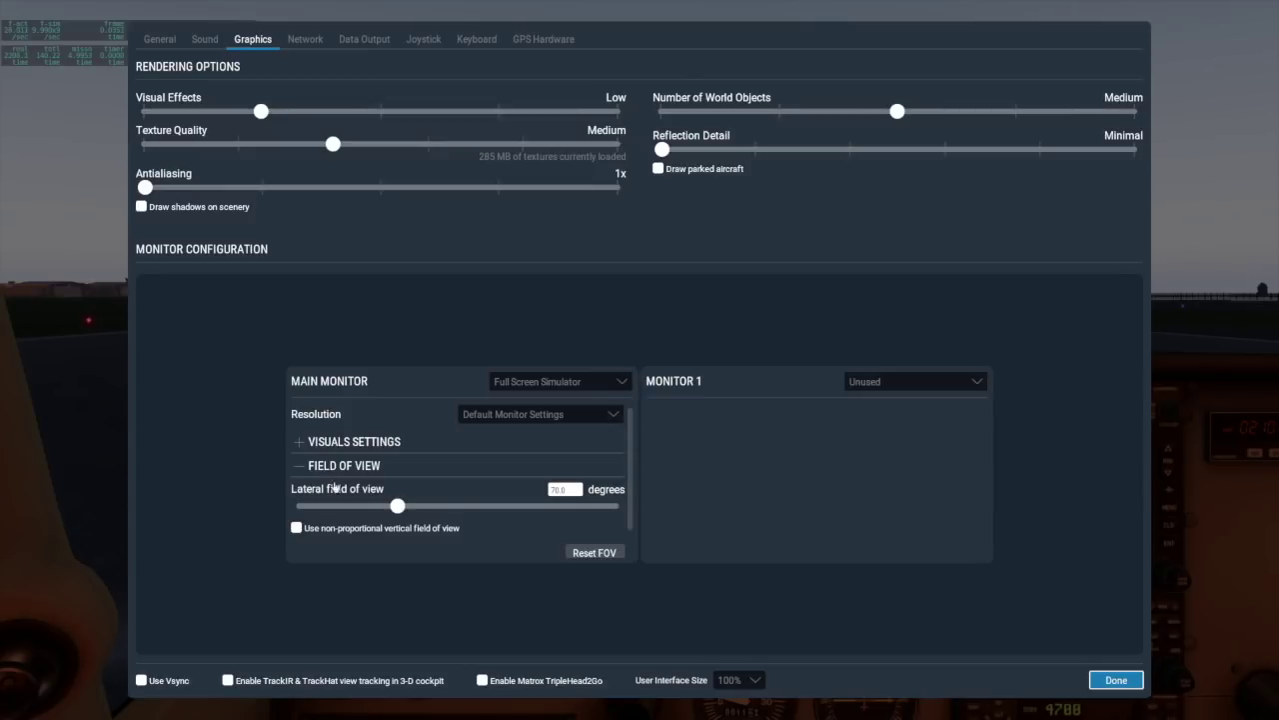
{"action": "left_click", "coordinate": [610, 553]}
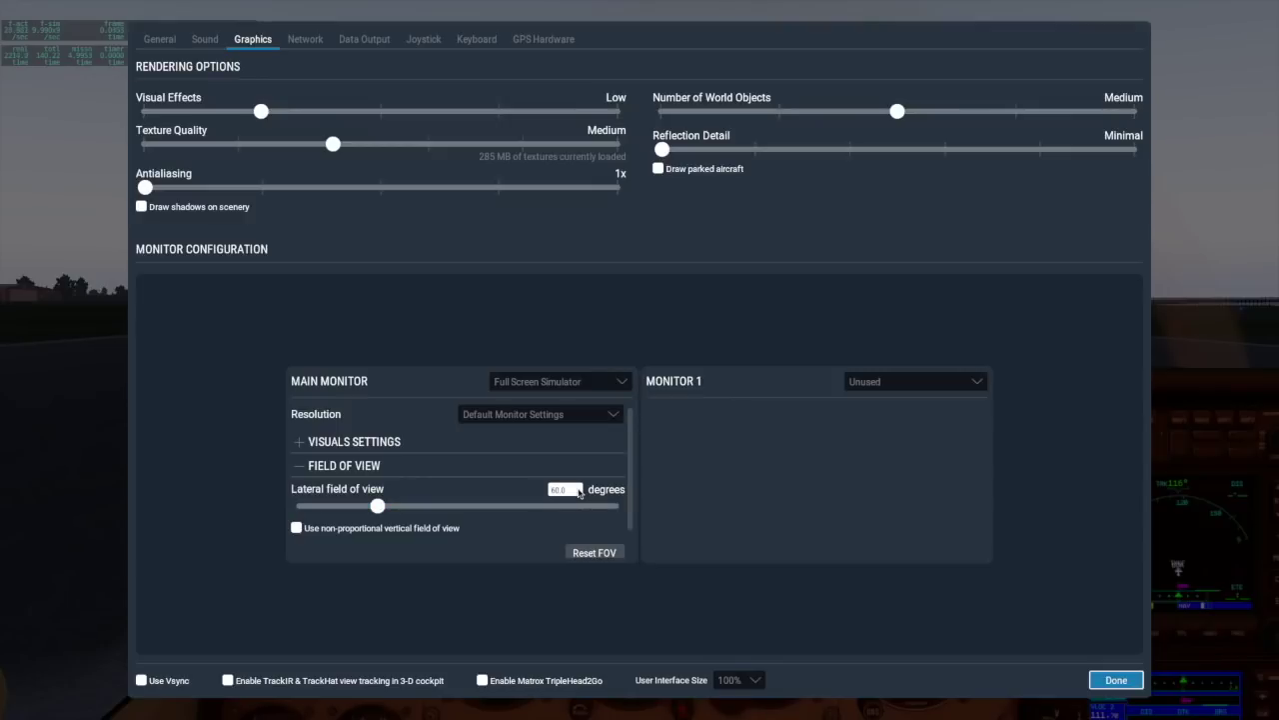
{"action": "left_click_drag", "start_coordinate": [378, 506], "coordinate": [523, 507]}
{"action": "left_click", "coordinate": [1114, 679]}
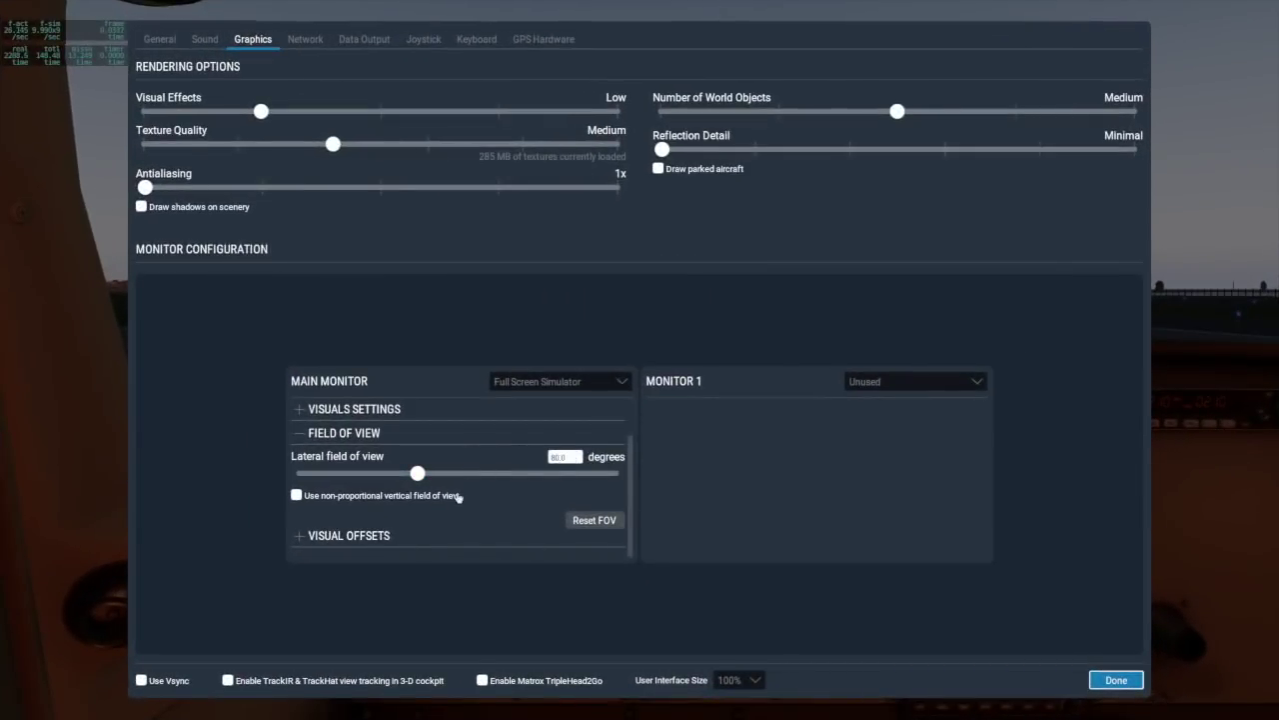
Examine the wraparound rotation offsets in the main monitor's visual offsets
{"action": "left_click", "coordinate": [333, 434]}
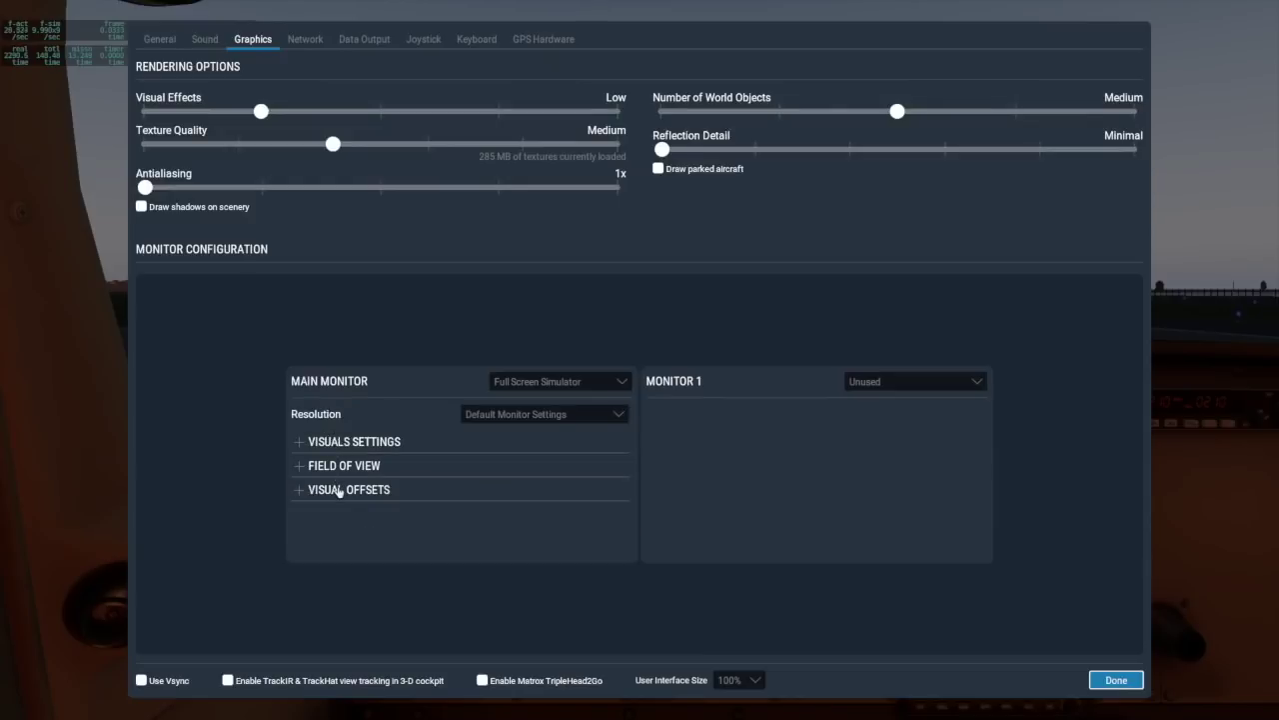
{"action": "left_click", "coordinate": [339, 490]}
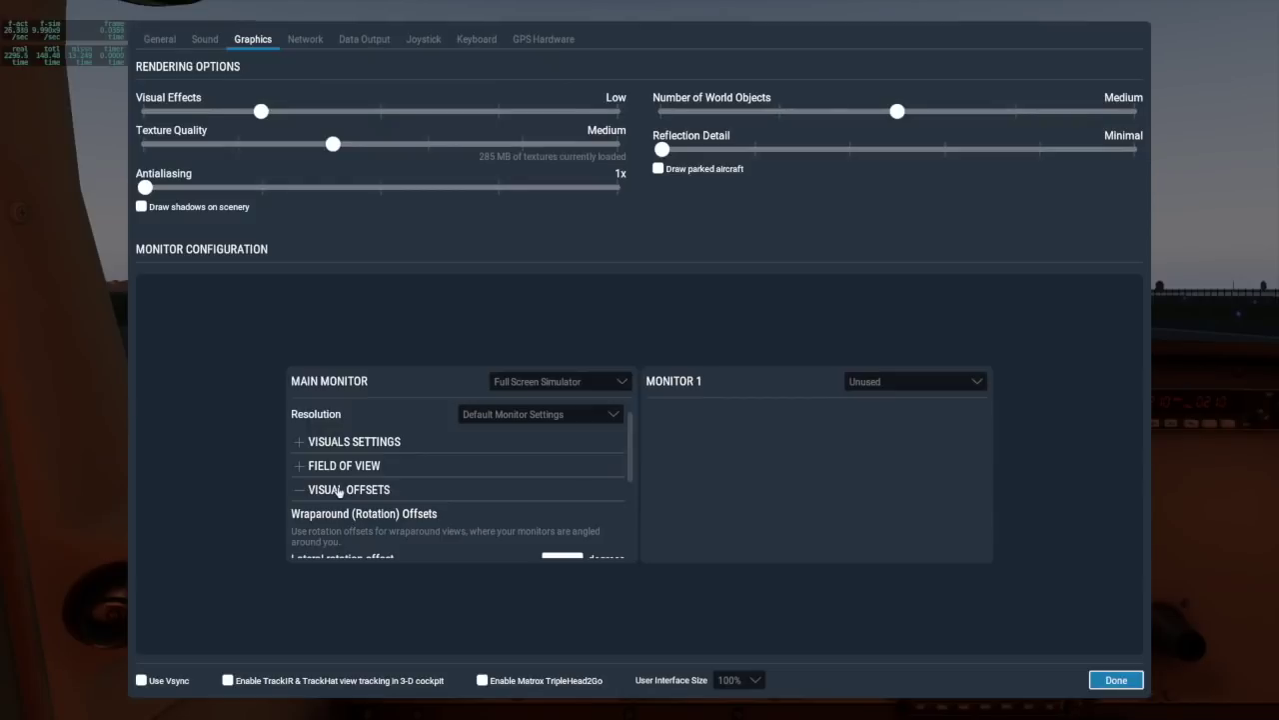
{"action": "scroll", "coordinate": [339, 492], "scroll_direction": "down", "scroll_amount": 5}
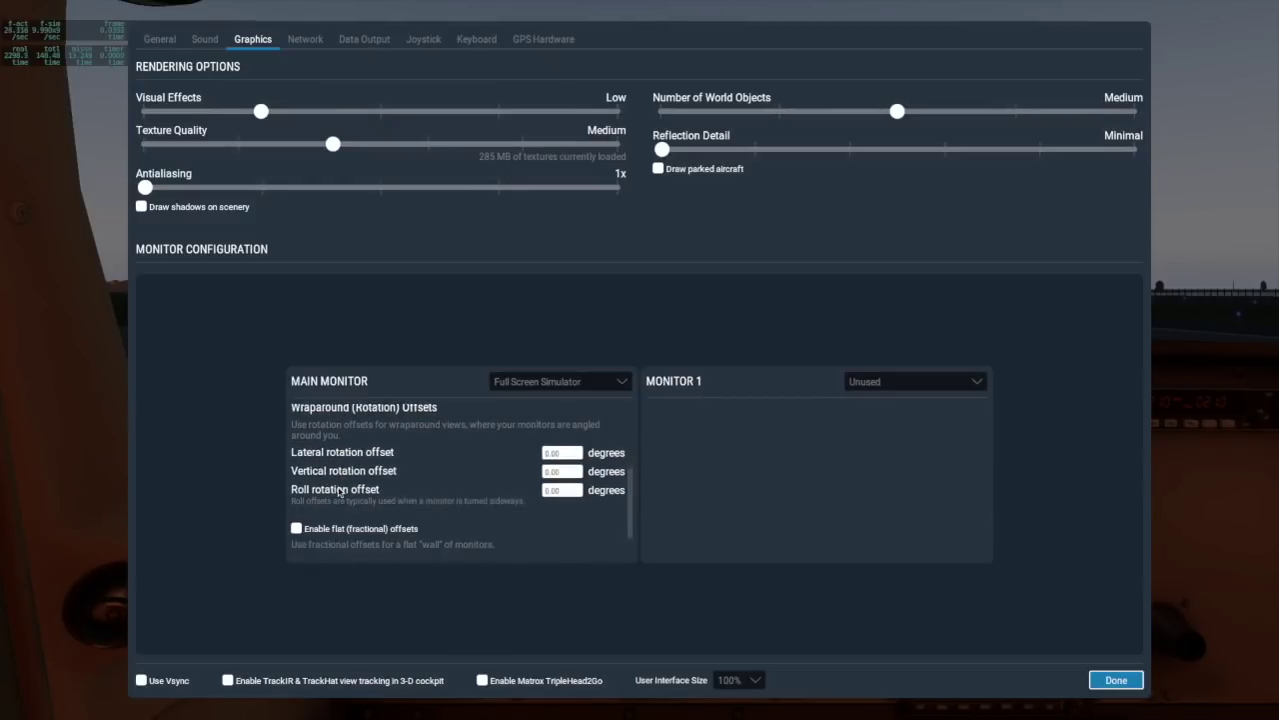
Set Monitor 1 to Full Screen Simulator and show its visual offsets
{"action": "left_click", "coordinate": [865, 390]}
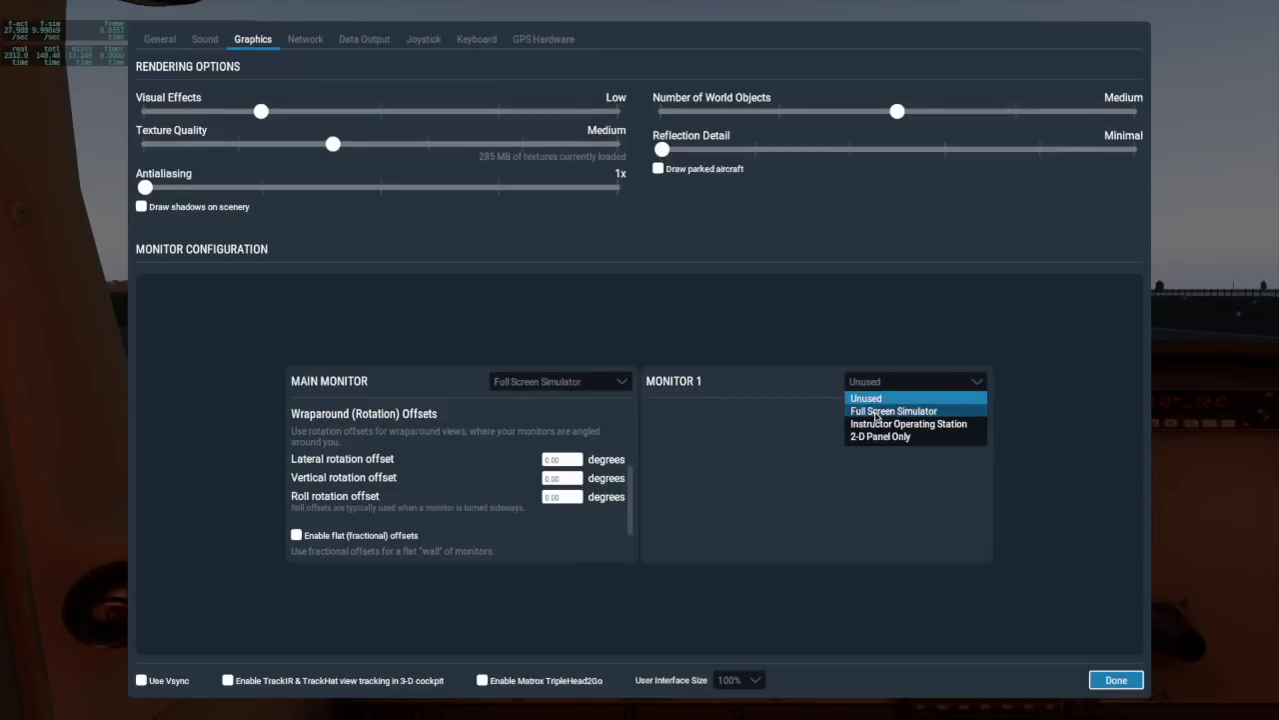
{"action": "key", "text": "Return"}
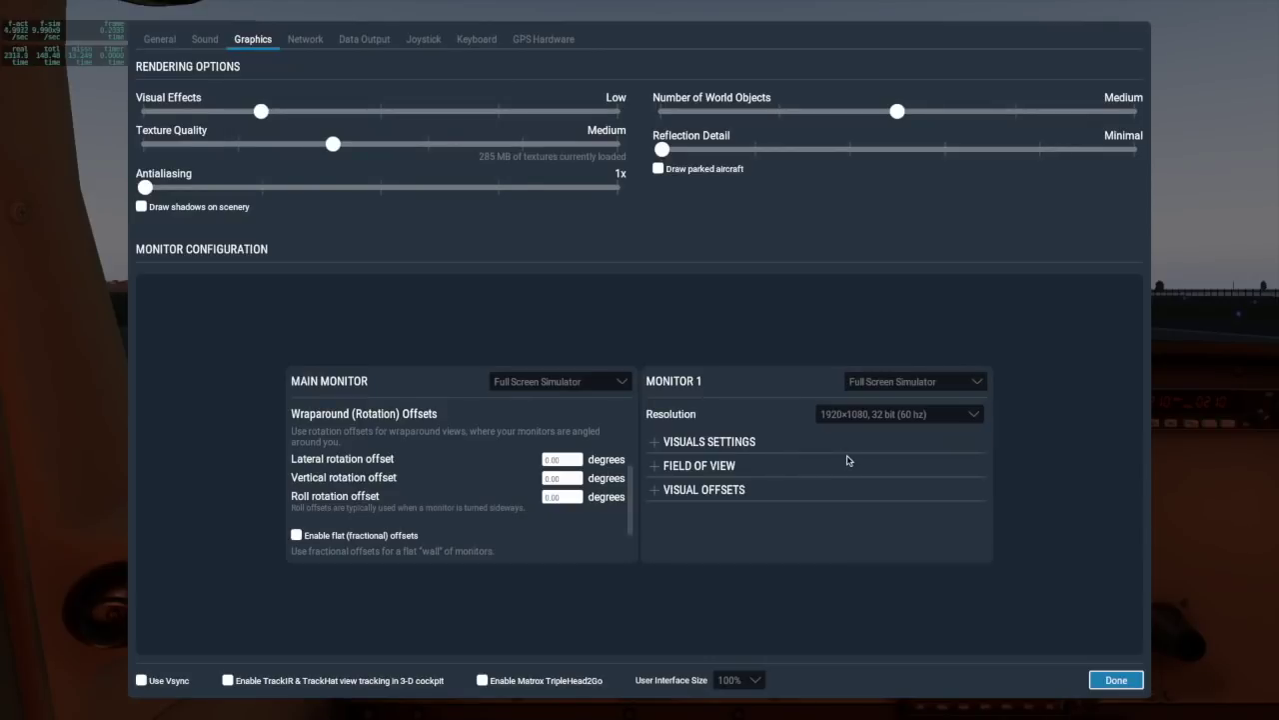
{"action": "left_click", "coordinate": [723, 491]}
{"action": "scroll", "coordinate": [747, 499], "scroll_direction": "down", "scroll_amount": 4}
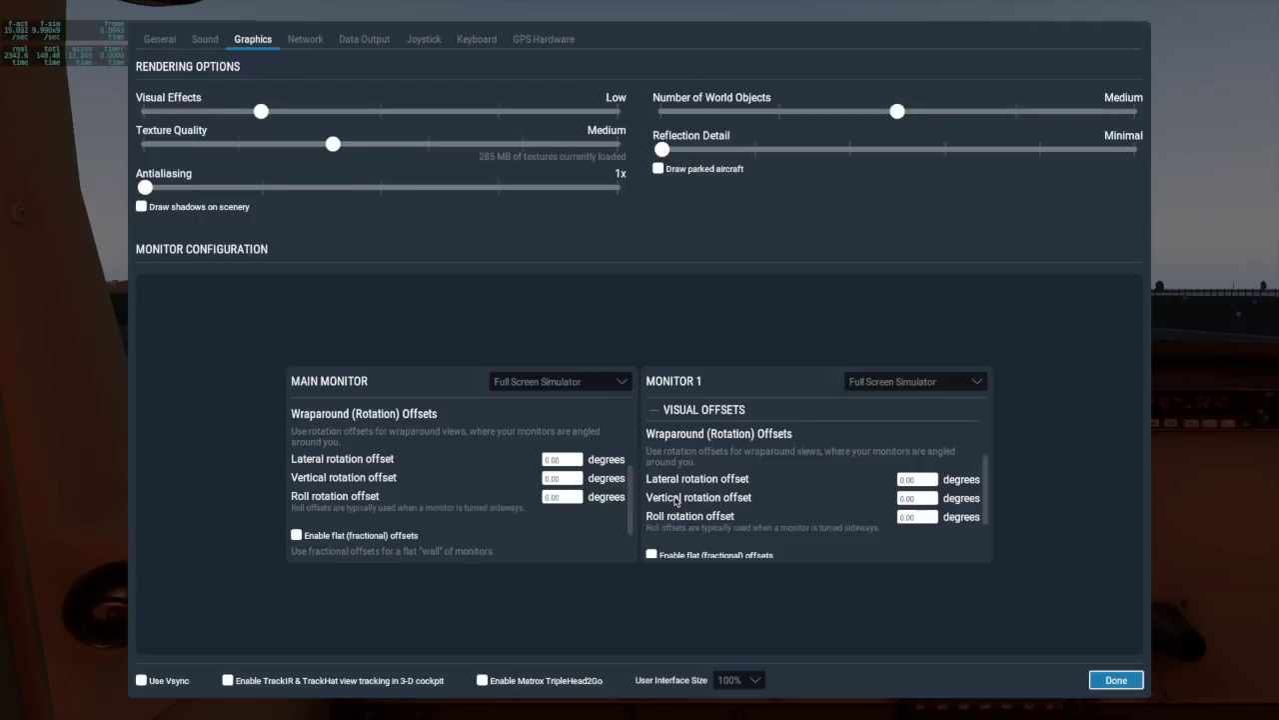
Set Monitor 1's lateral rotation offset to 80 degrees
{"action": "left_click", "coordinate": [674, 518]}
{"action": "left_click", "coordinate": [918, 481]}
{"action": "type", "text": "60"}
{"action": "key", "text": "Return"}
{"action": "scroll", "coordinate": [657, 537], "scroll_direction": "down", "scroll_amount": 1}
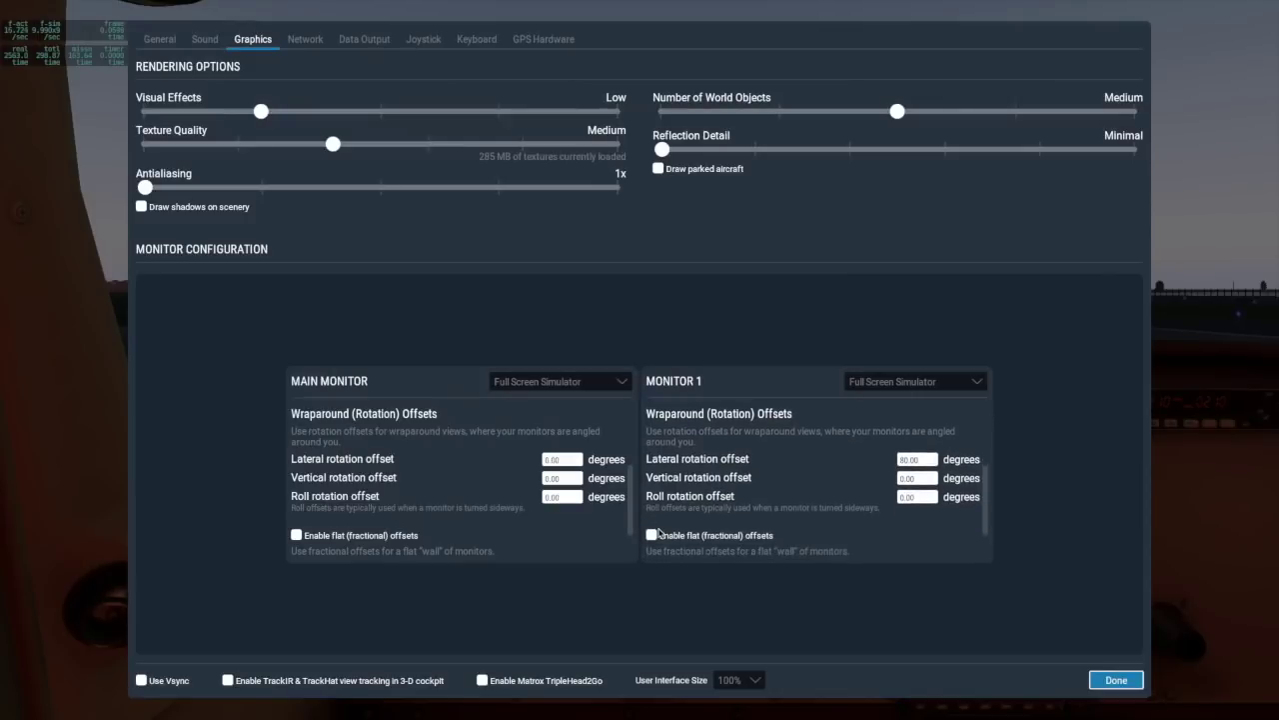
Enable flat (fractional) offsets for Monitor 1 and examine the lateral and vertical fractional offset fields
{"action": "scroll", "coordinate": [657, 533], "scroll_direction": "down", "scroll_amount": 1}
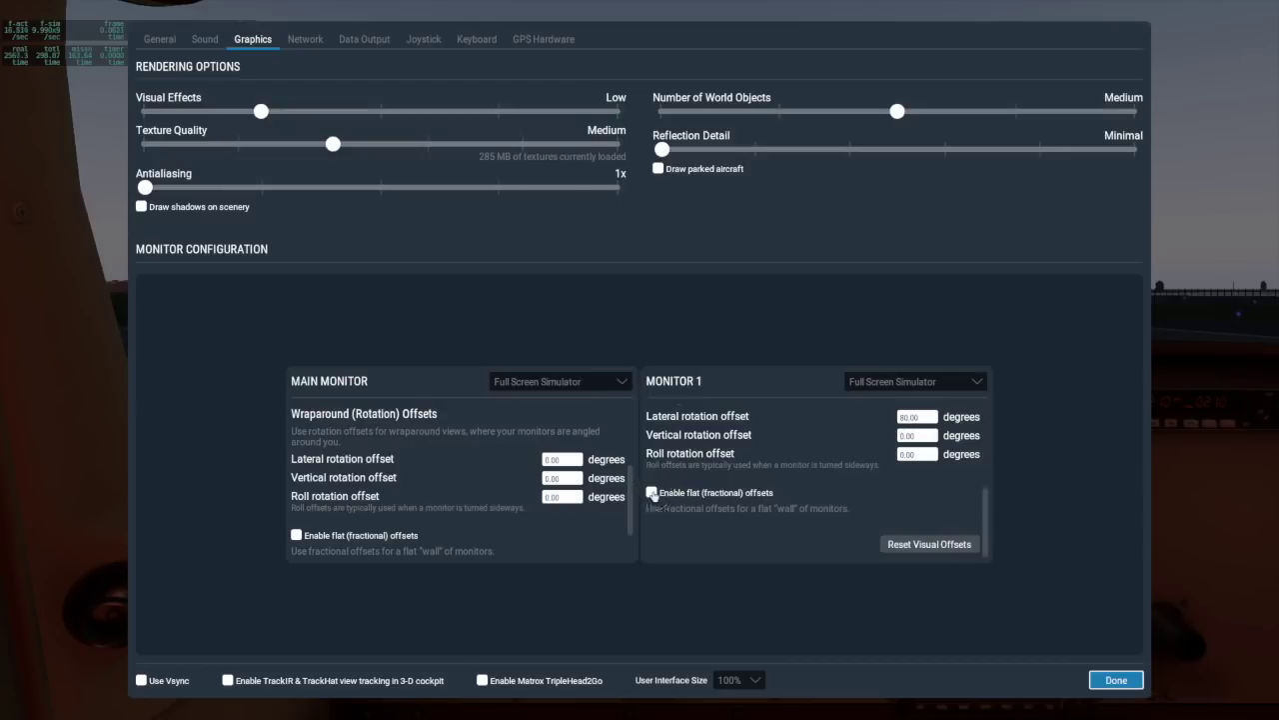
{"action": "left_click", "coordinate": [651, 492]}
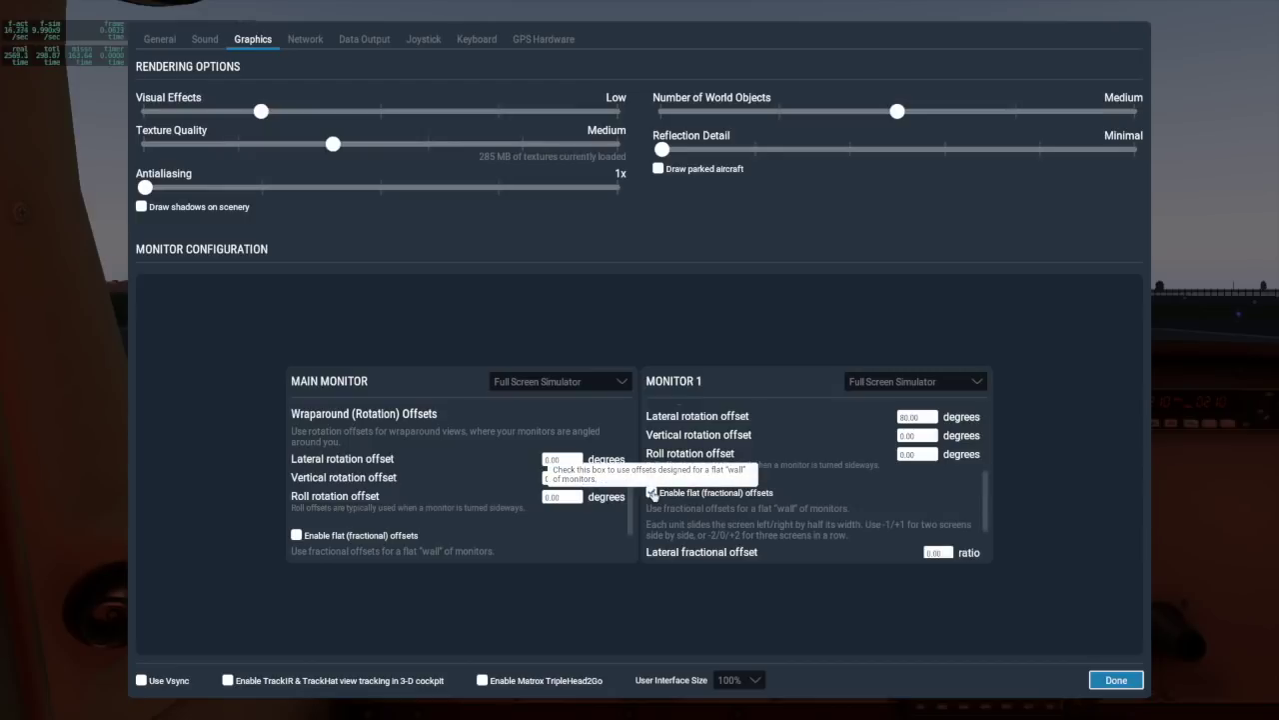
{"action": "scroll", "coordinate": [700, 512], "scroll_direction": "down", "scroll_amount": 3}
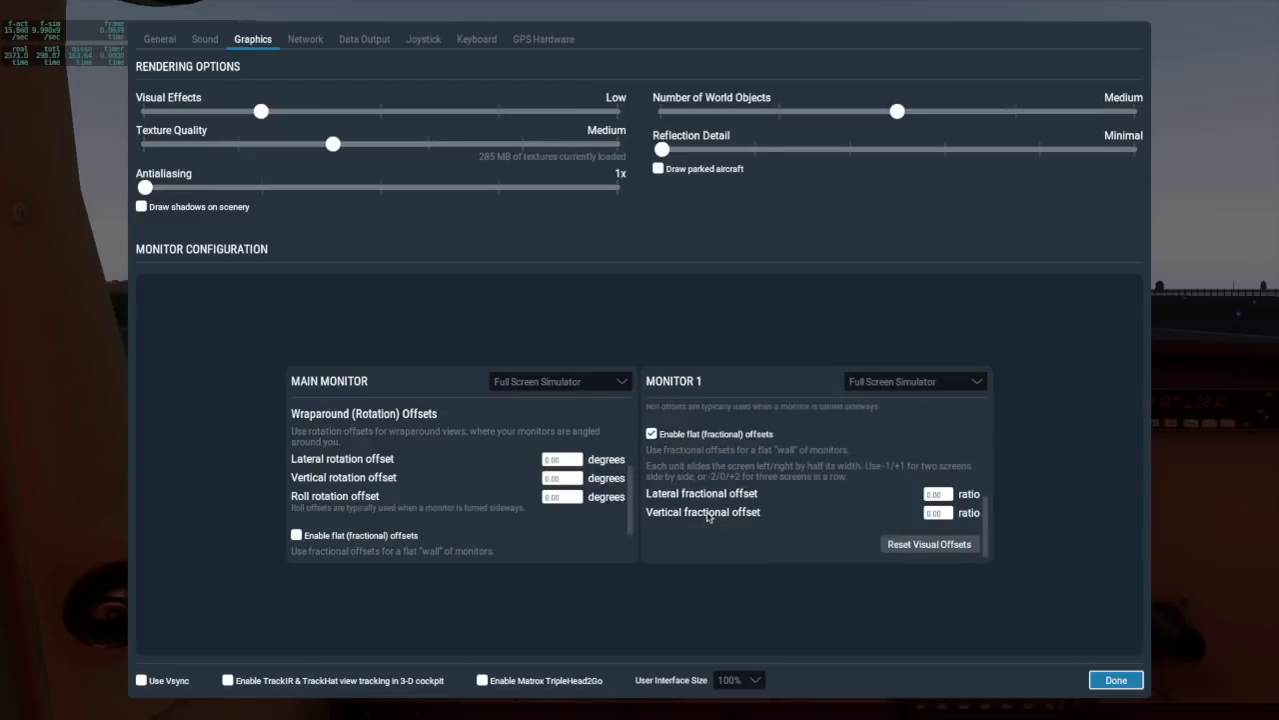
{"action": "left_click", "coordinate": [932, 496]}
{"action": "left_click", "coordinate": [662, 474]}
Reset Monitor 1's visual offsets and set the monitor back to Unused
{"action": "left_click", "coordinate": [931, 545]}
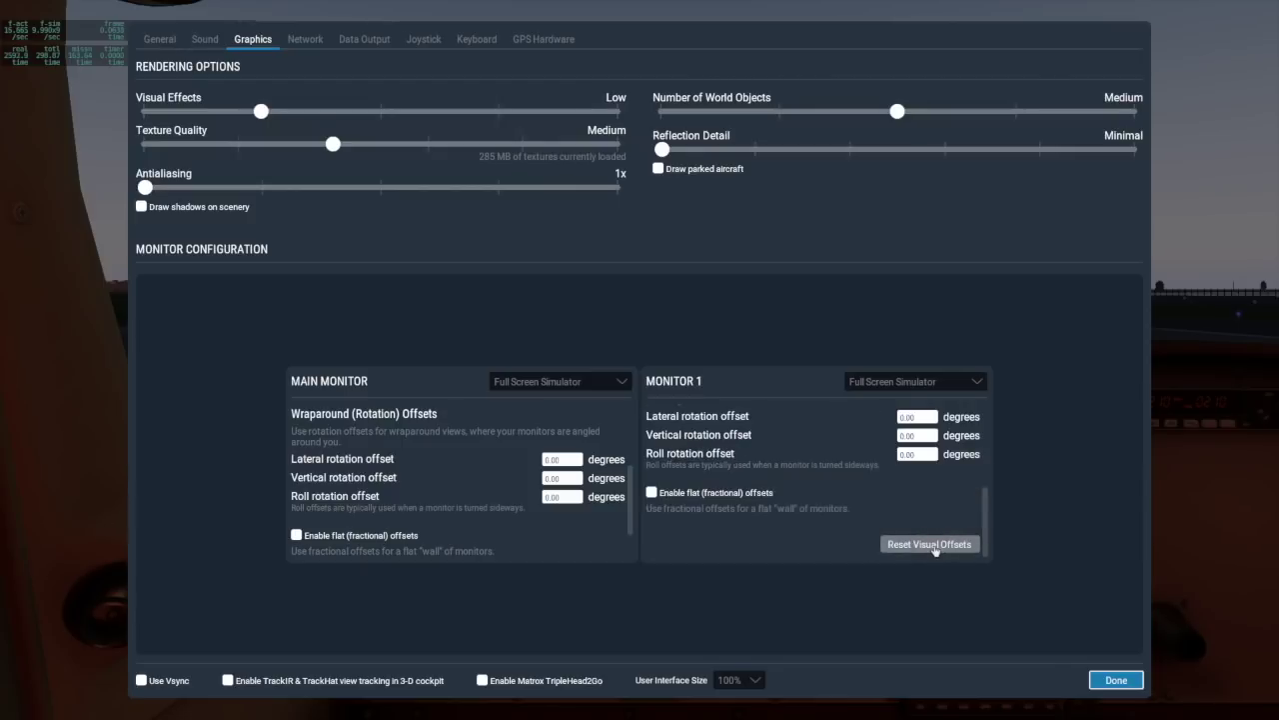
{"action": "left_click", "coordinate": [886, 387]}
{"action": "left_click", "coordinate": [866, 395]}
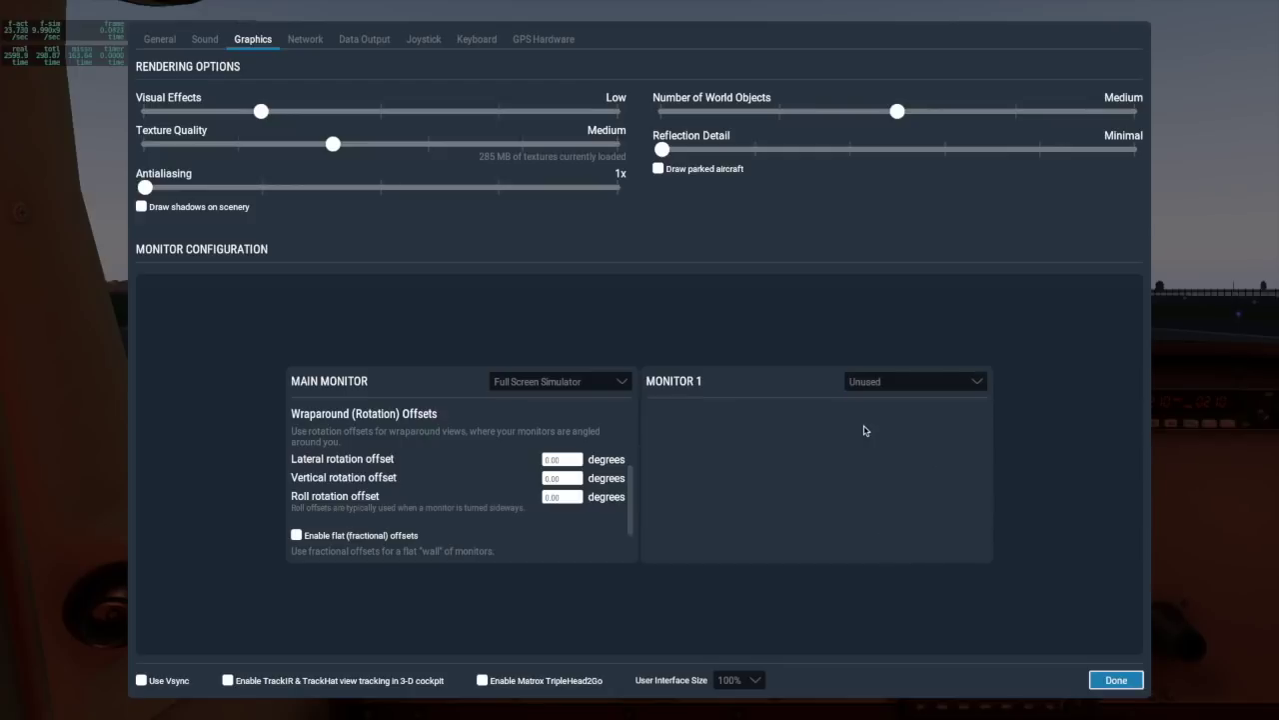